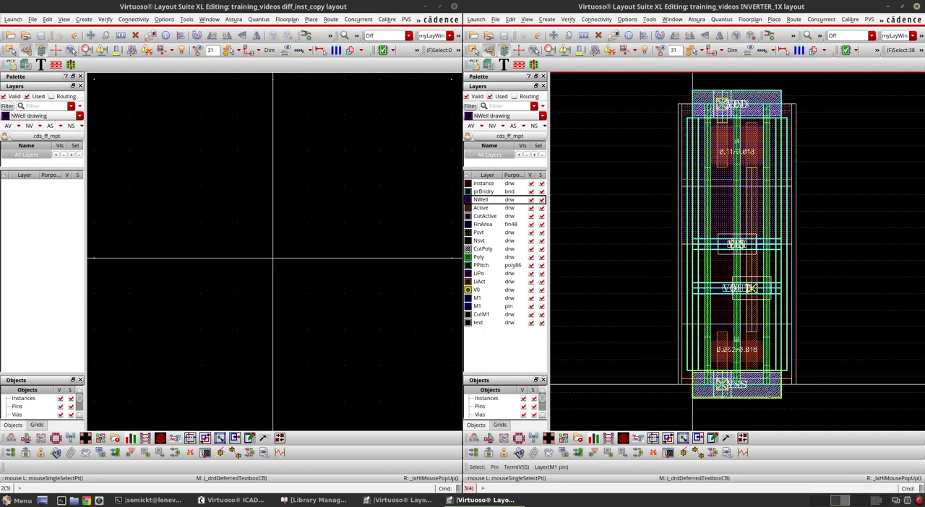
# Place an instance of the INVERTER_1X layout from the training_videos library at the origin of the diff_inst_copy layout
pyautogui.click(279, 244)
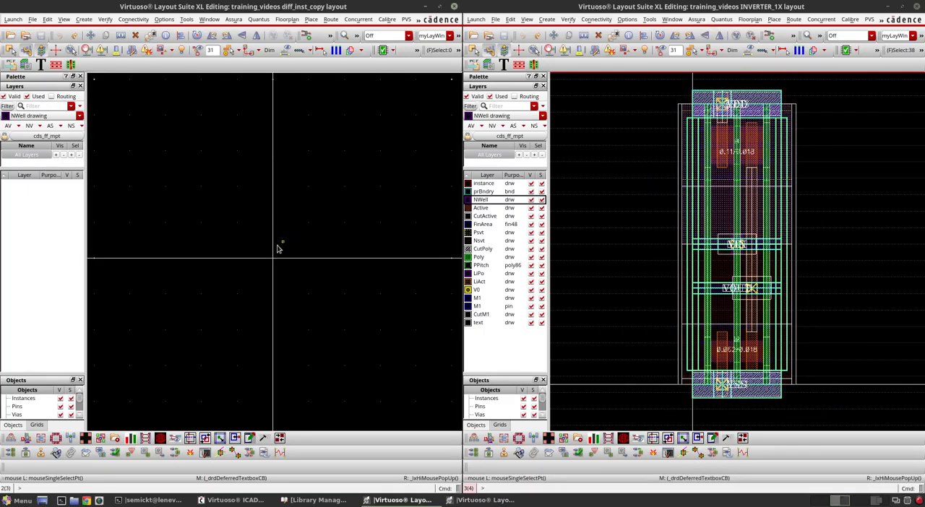
pyautogui.scroll(3, 275, 254)
pyautogui.scroll(3, 268, 288)
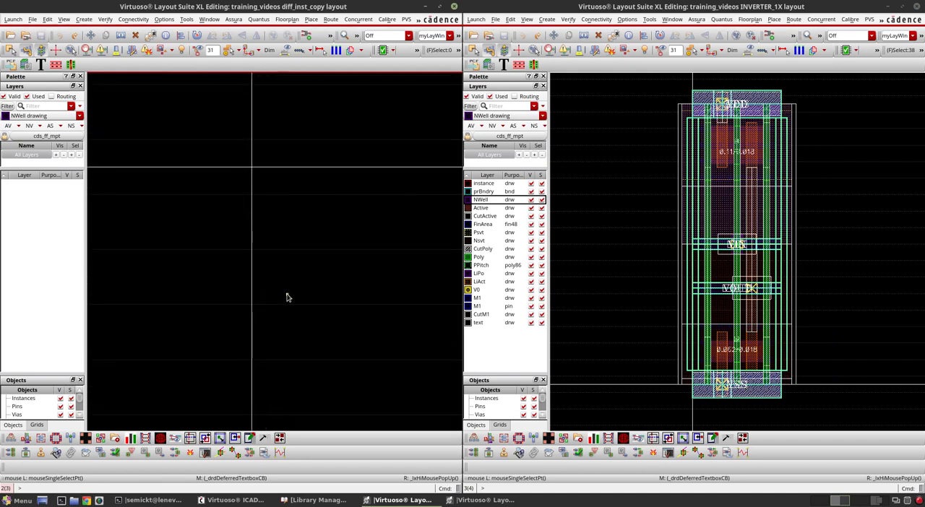
pyautogui.press('i')
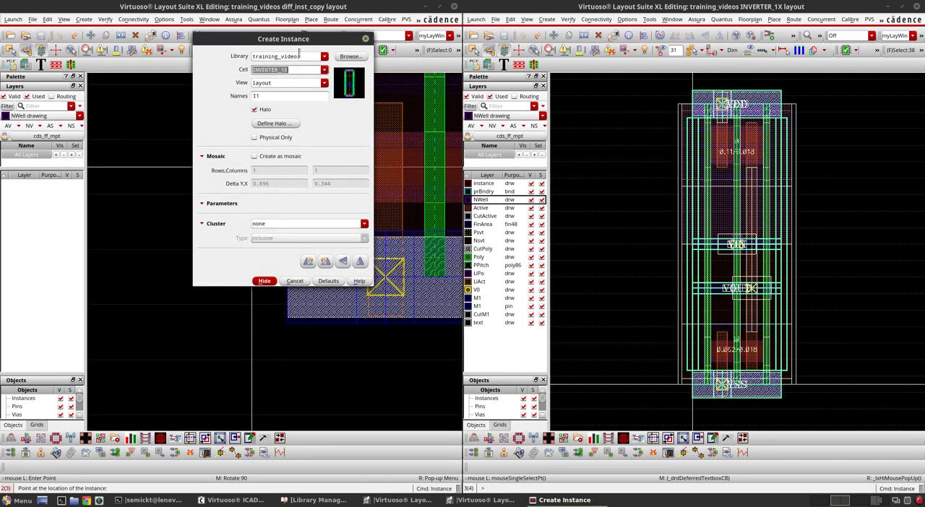
pyautogui.click(268, 284)
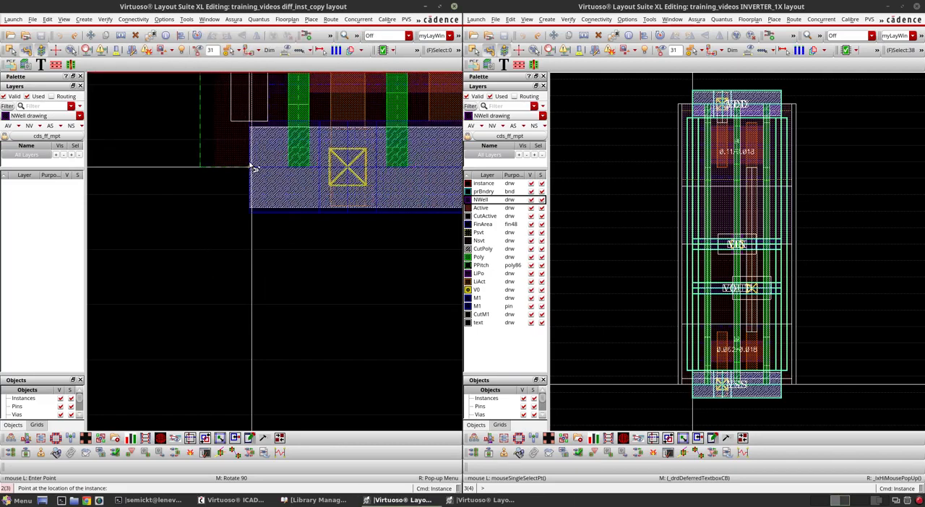
pyautogui.scroll(3, 250, 166)
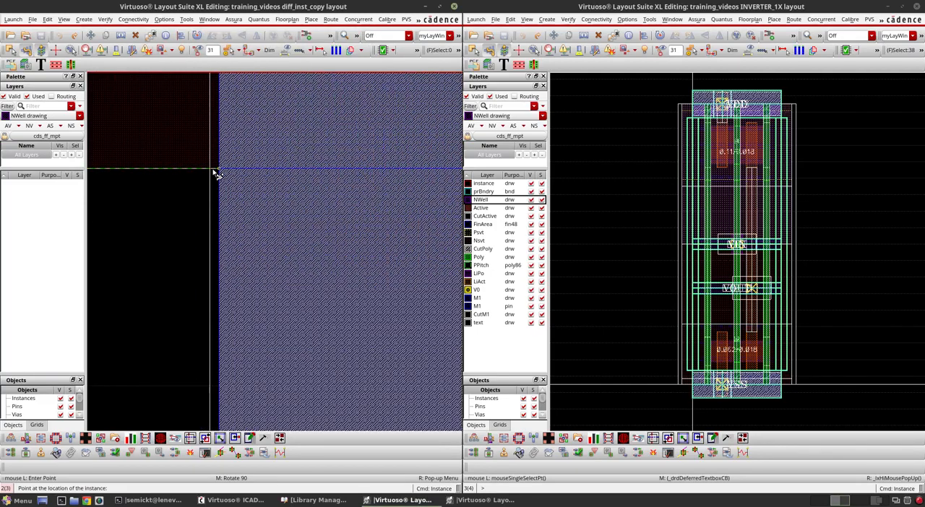
pyautogui.click(208, 175)
pyautogui.scroll(-3, 213, 176)
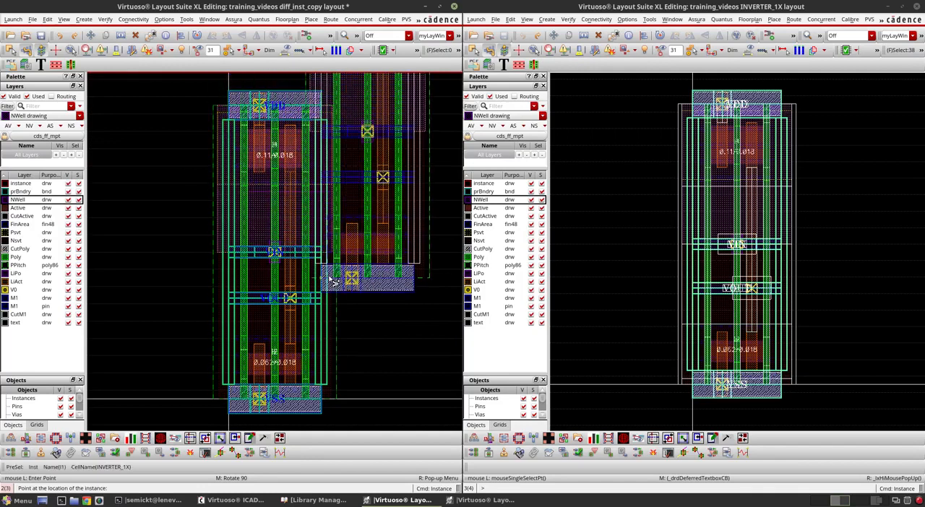
pyautogui.press('Escape')
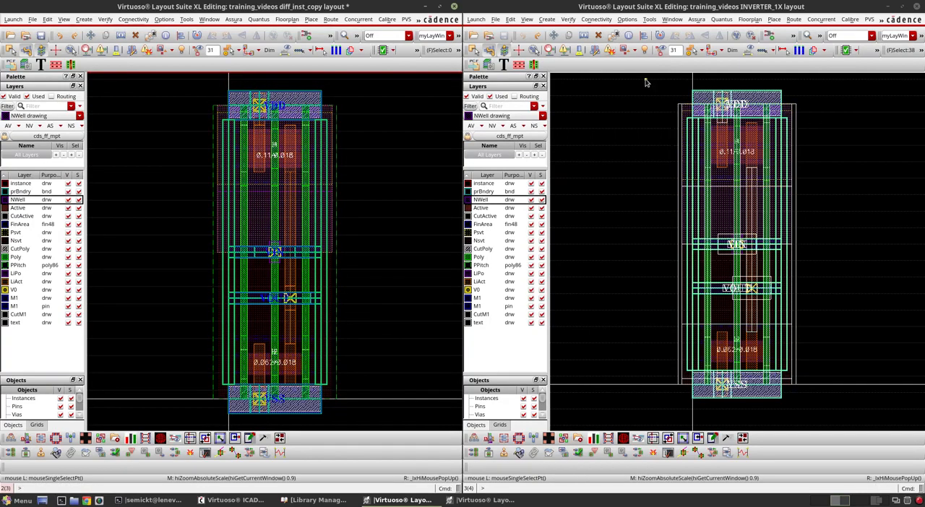
# Copy all the shapes of the INVERTER_1X layout into diff_inst_copy, beside the placed instance, using the boundary's lower-left corner as reference
pyautogui.moveTo(644, 79); pyautogui.dragTo(874, 414)
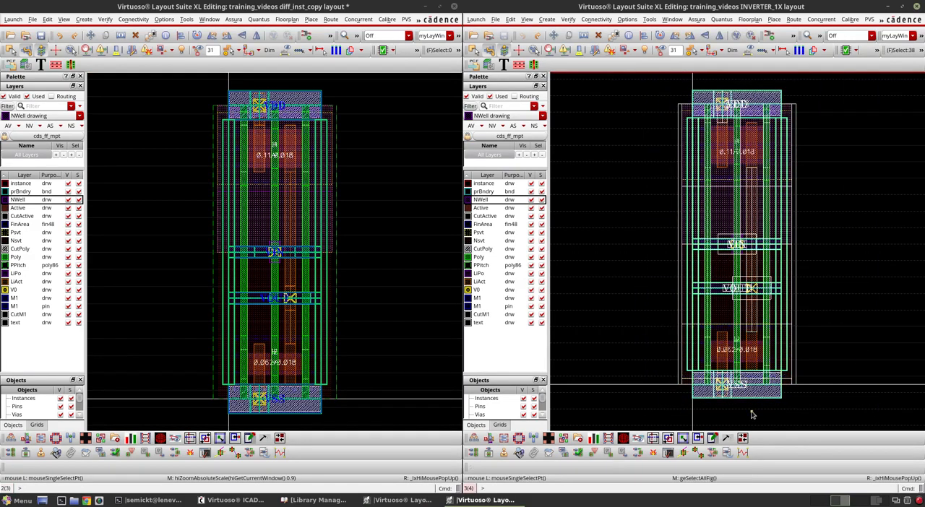
pyautogui.press('c')
pyautogui.keyDown('ctrl'); pyautogui.scroll(3, 691, 390); pyautogui.keyUp('ctrl')
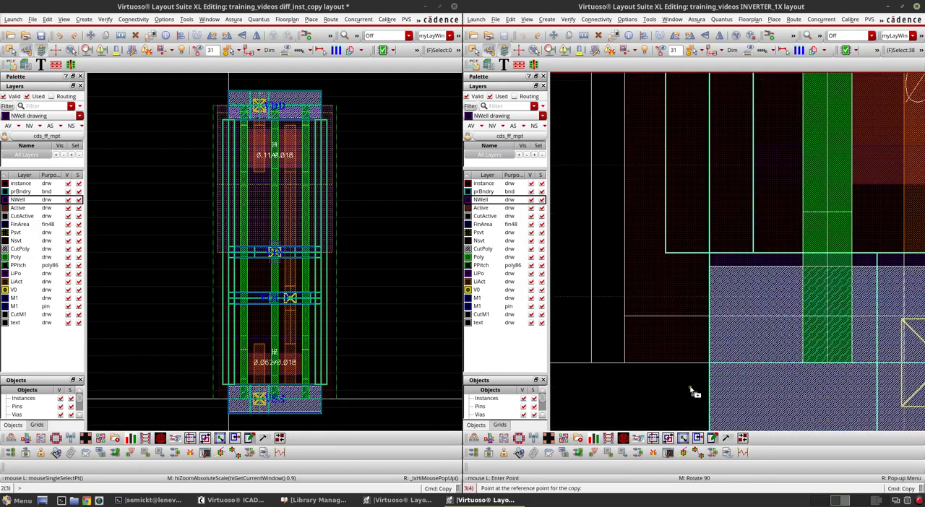
pyautogui.keyDown('ctrl'); pyautogui.scroll(2, 712, 370); pyautogui.keyUp('ctrl')
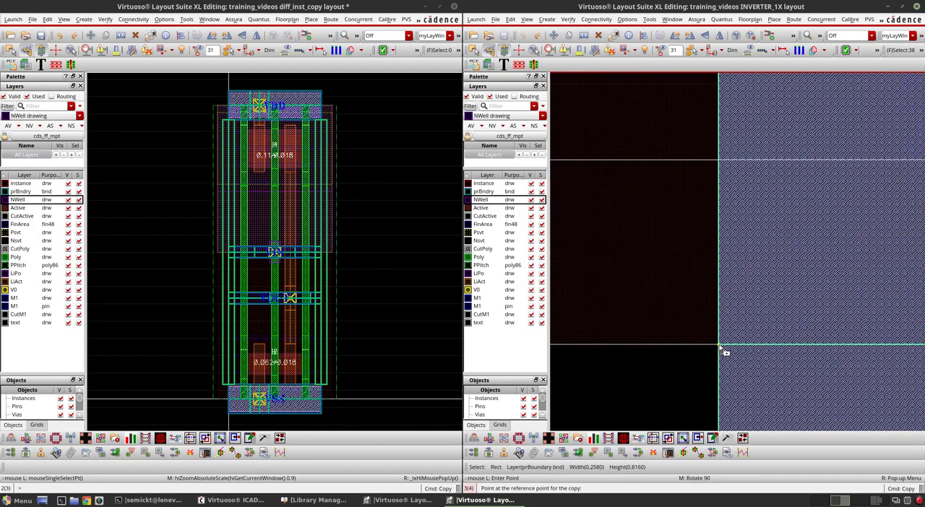
pyautogui.click(719, 348)
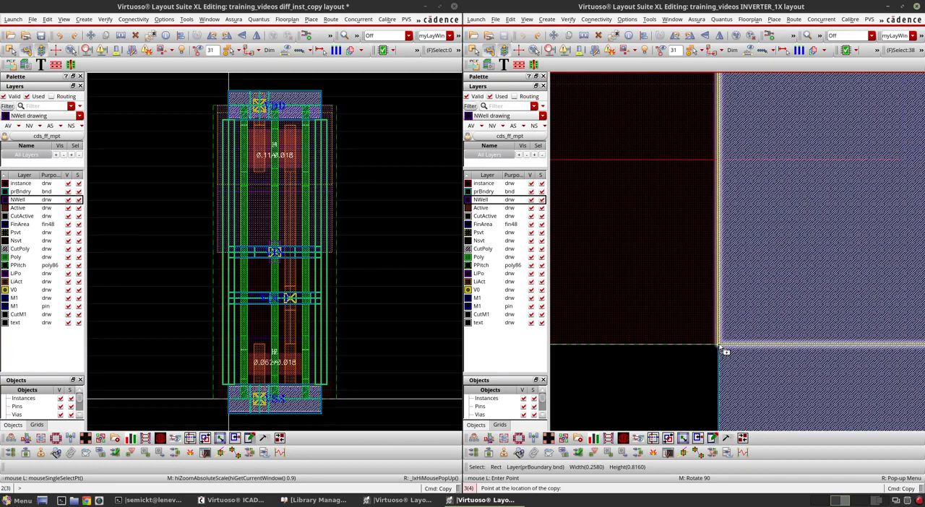
pyautogui.keyDown('ctrl'); pyautogui.scroll(-3, 758, 321); pyautogui.keyUp('ctrl')
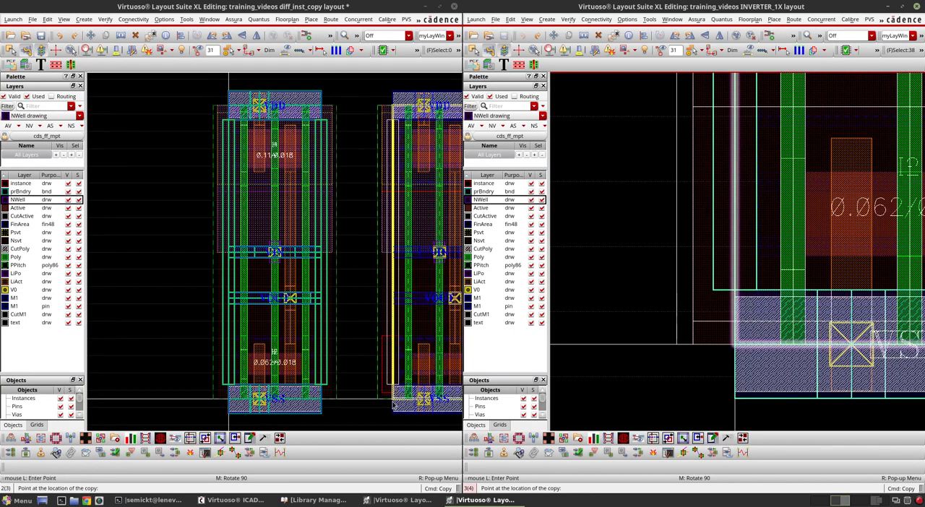
pyautogui.click(394, 407)
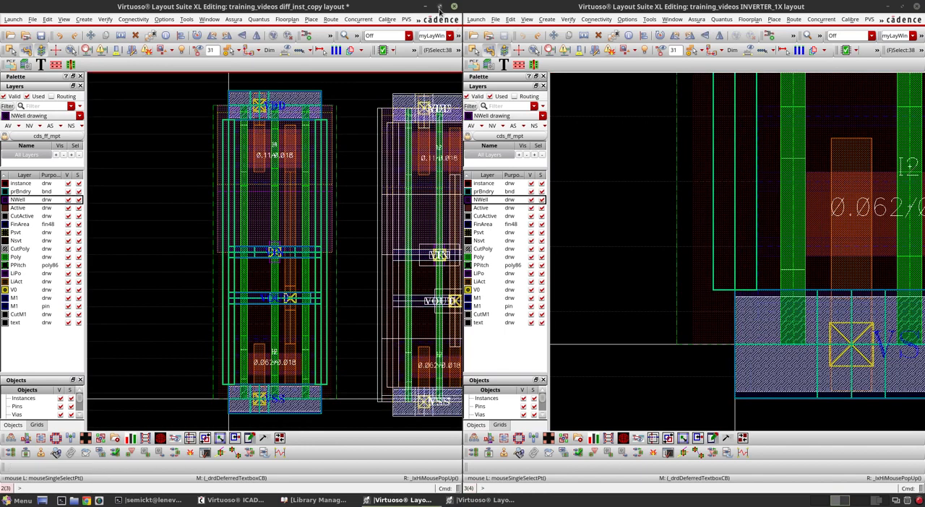
# Maximize the diff_inst_copy layout window, fit both inverters in view and clear the selection
pyautogui.click(440, 7)
pyautogui.press('f')
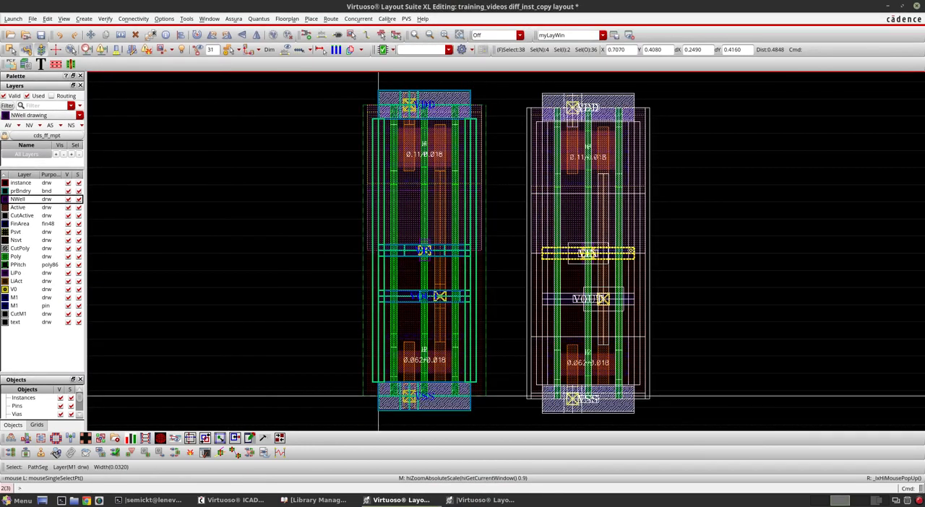
pyautogui.click(721, 291)
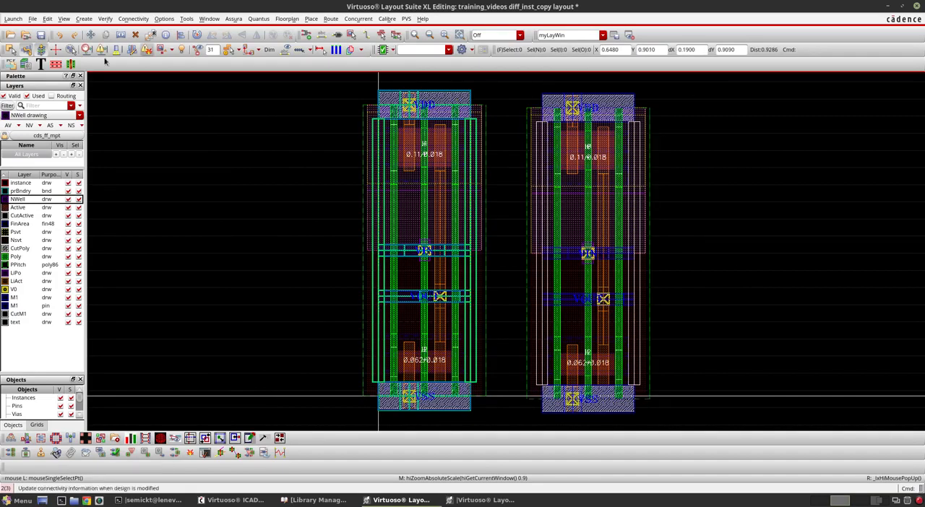
# Show only the M1 drawing layer and compare the metal shapes of the instance and the copy
pyautogui.click(37, 305)
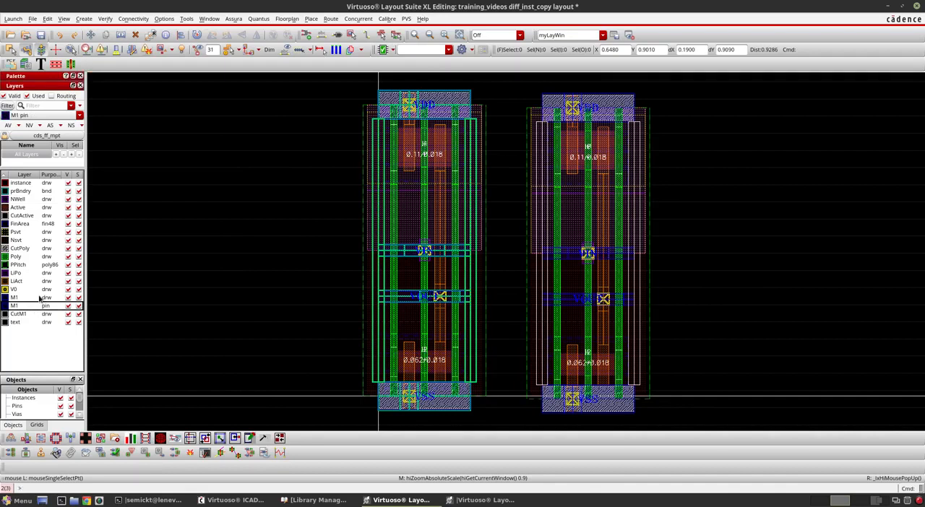
pyautogui.click(39, 298)
pyautogui.click(68, 177)
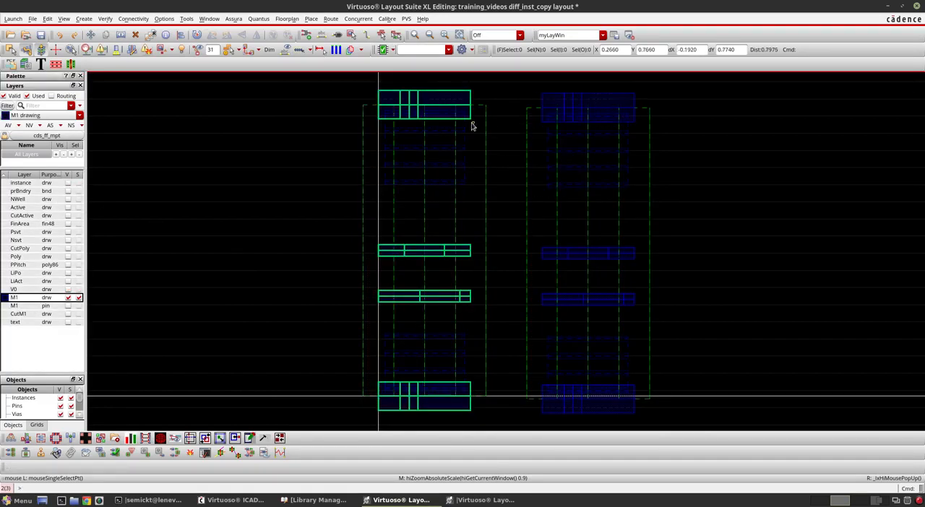
pyautogui.keyDown('ctrl'); pyautogui.scroll(2, 570, 116); pyautogui.keyUp('ctrl')
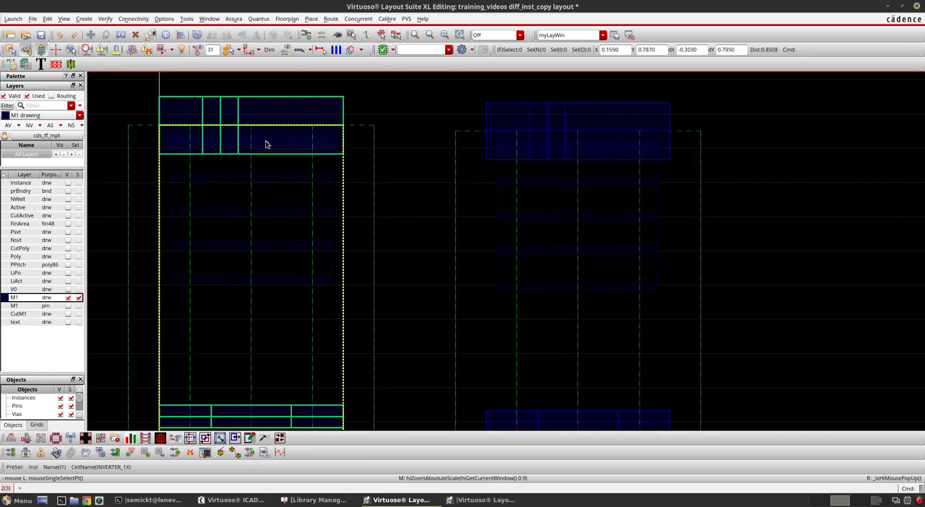
pyautogui.keyDown('ctrl'); pyautogui.scroll(-2, 578, 127); pyautogui.keyUp('ctrl')
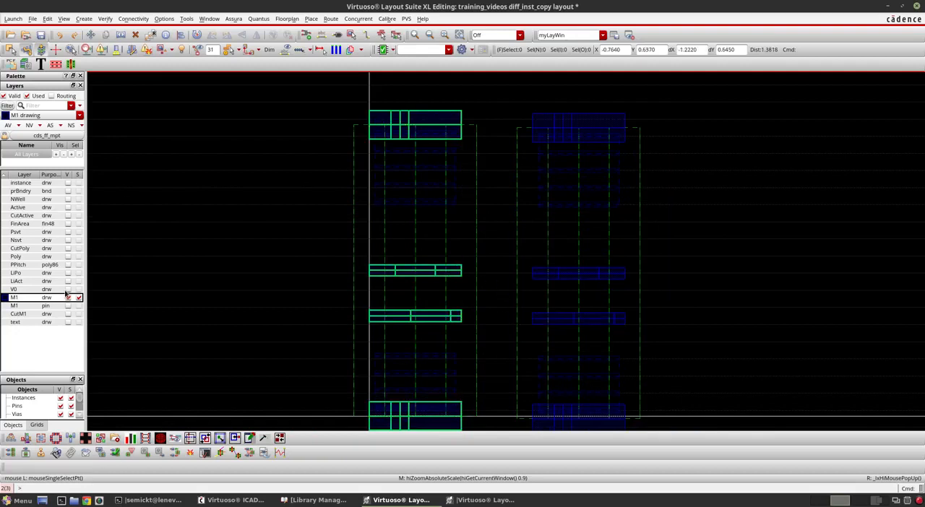
# Show the CutM1 layer together with M1 for comparison, and restore the visibility of all layers
pyautogui.click(69, 314)
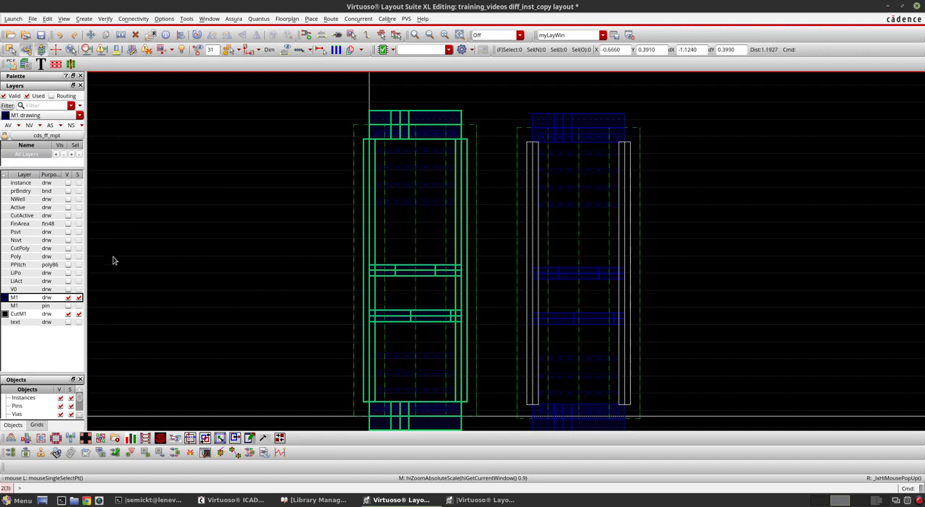
pyautogui.click(69, 175)
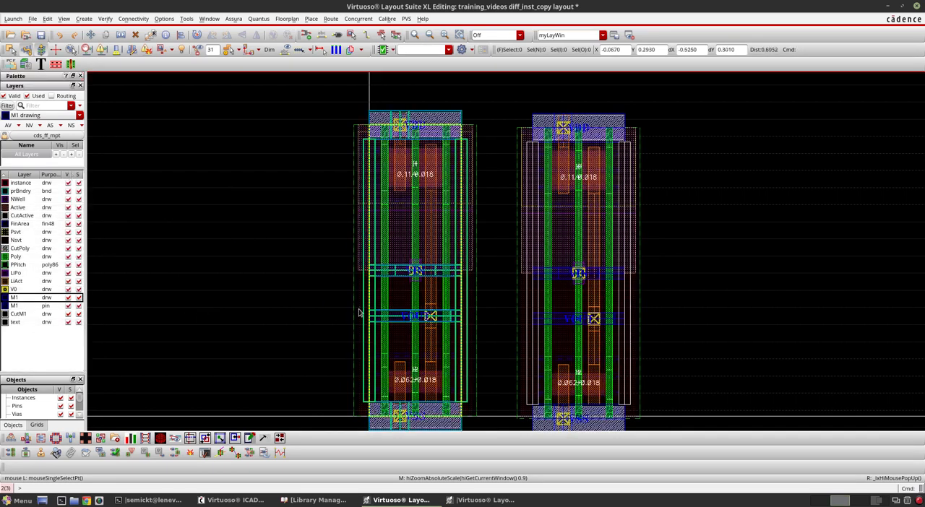
pyautogui.keyDown('ctrl'); pyautogui.scroll(-6, 383, 242); pyautogui.keyUp('ctrl')
pyautogui.keyDown('ctrl'); pyautogui.scroll(3, 486, 259); pyautogui.keyUp('ctrl')
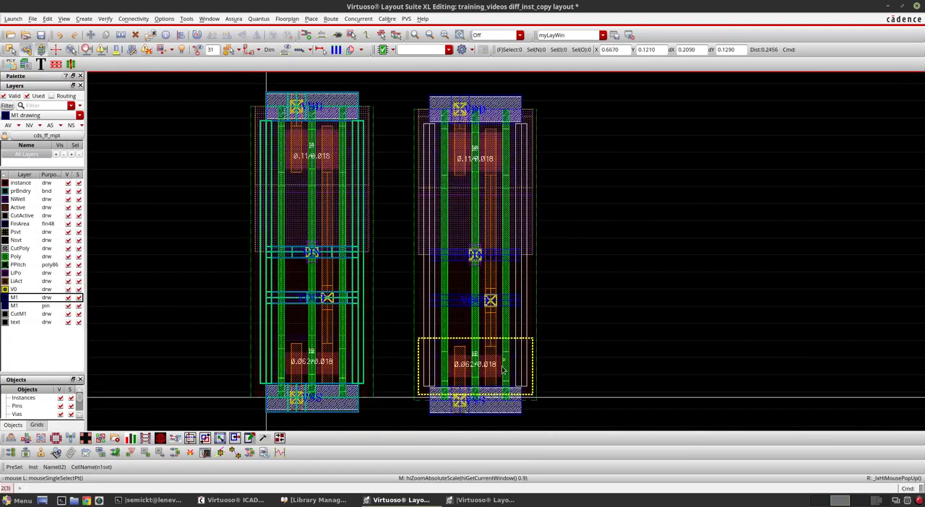
# Arrange the diff_inst_copy and INVERTER_1X layouts side by side with their complete designs in view
pyautogui.click(483, 500)
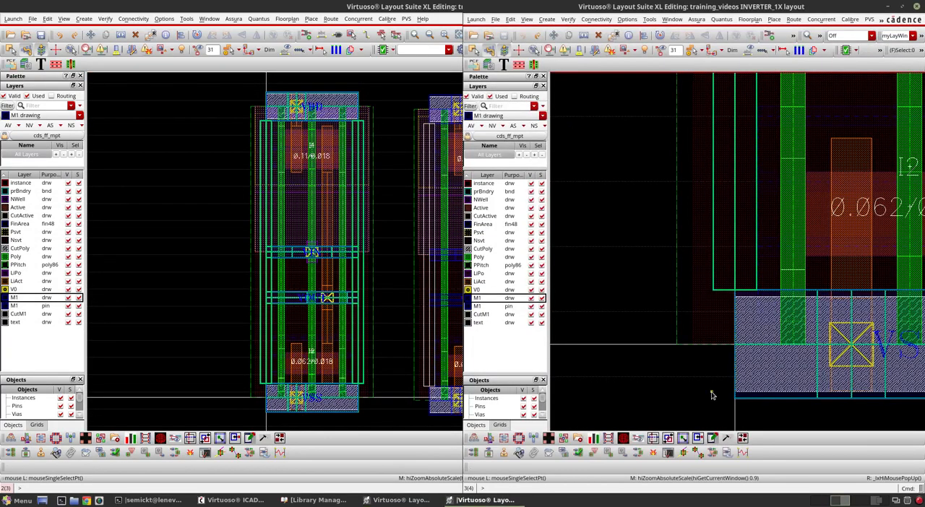
pyautogui.press('f')
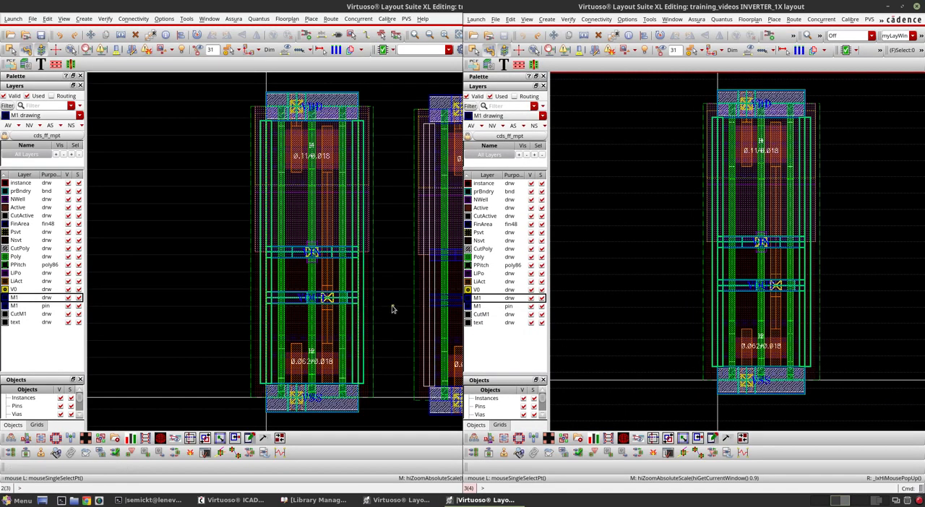
pyautogui.scroll(-1, 251, 306)
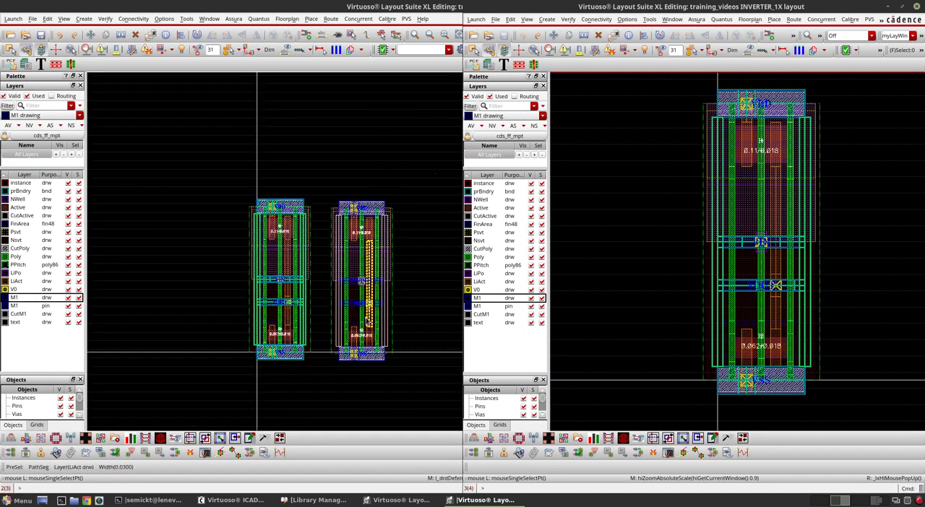
pyautogui.scroll(1, 364, 317)
pyautogui.click(298, 415)
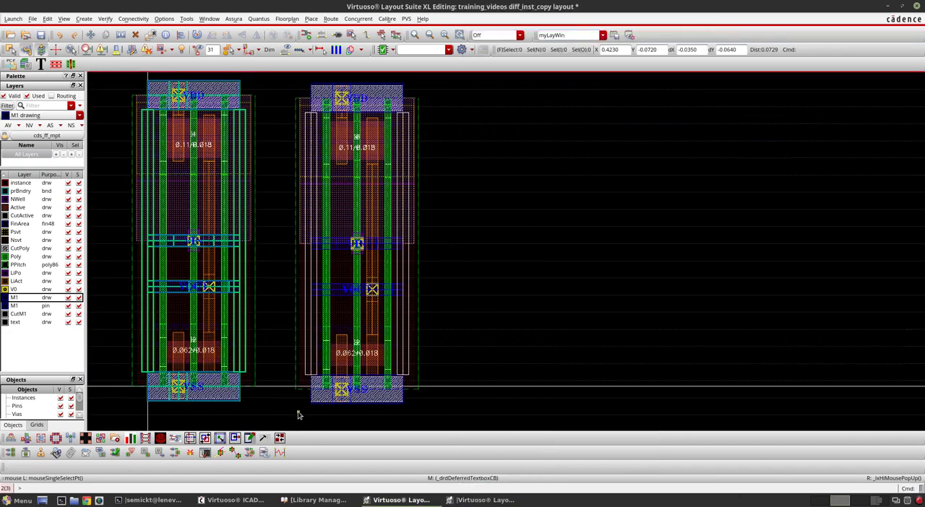
pyautogui.doubleClick(556, 4)
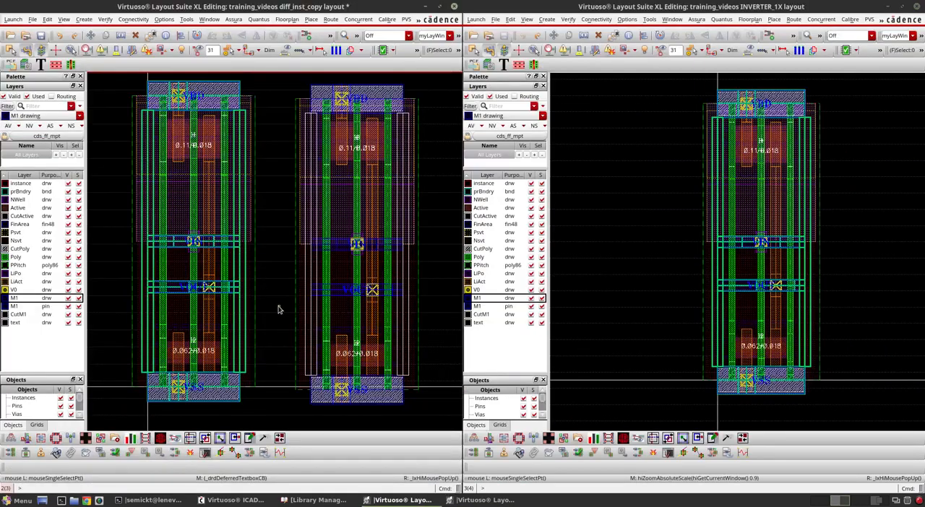
pyautogui.scroll(1, 278, 309)
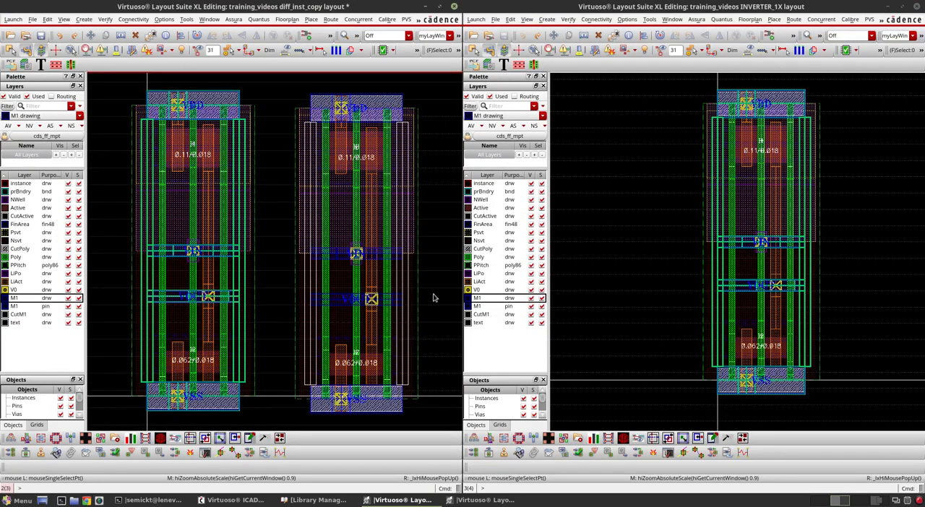
# Area-select the copied inverter's shapes and the inverter instance in diff_inst_copy to compare how each one is selected
pyautogui.moveTo(286, 78); pyautogui.dragTo(431, 428)
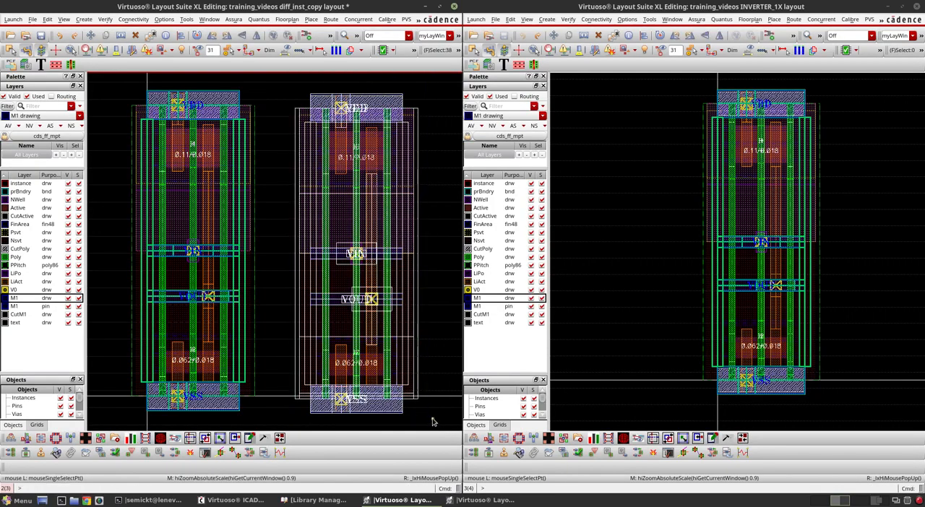
pyautogui.click(433, 422)
pyautogui.moveTo(268, 77); pyautogui.dragTo(434, 426)
pyautogui.moveTo(125, 76); pyautogui.dragTo(269, 433)
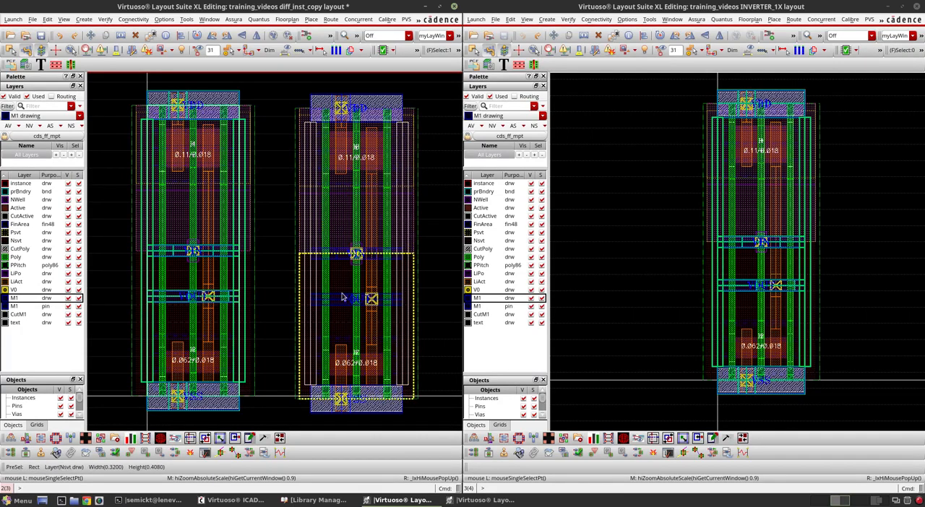
pyautogui.click(412, 408)
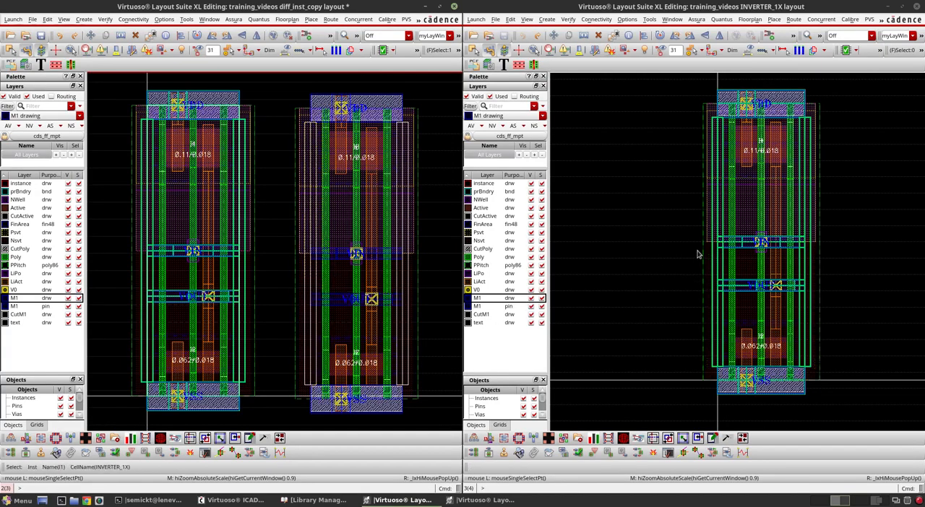
# Delete the middle poly path and the VIN via in the INVERTER_1X source layout
pyautogui.click(763, 313)
pyautogui.press('Delete')
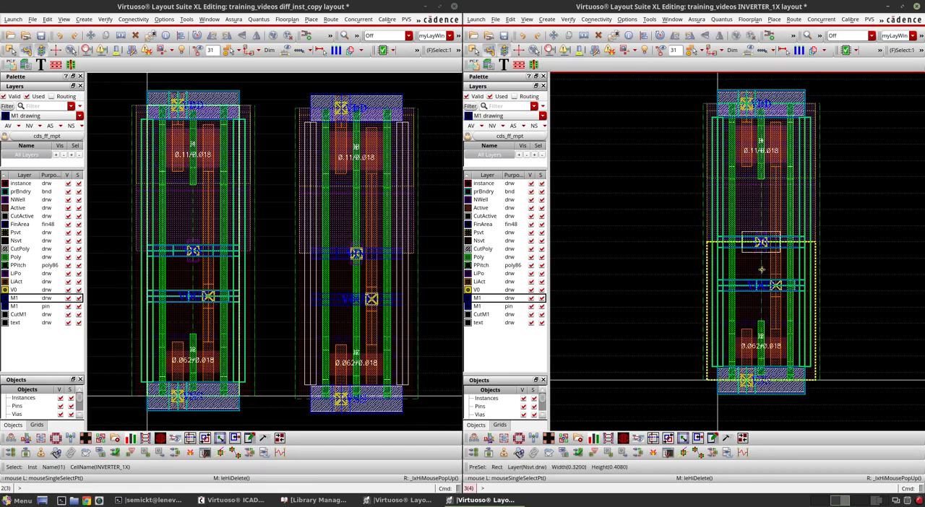
pyautogui.press('Delete')
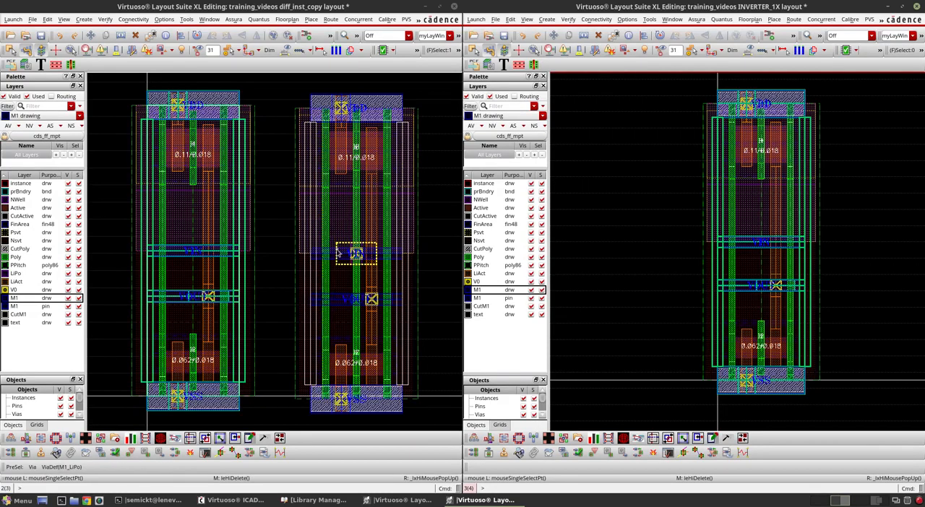
# Select the inverter instance in diff_inst_copy and undo the poly and via deletions in INVERTER_1X
pyautogui.click(195, 207)
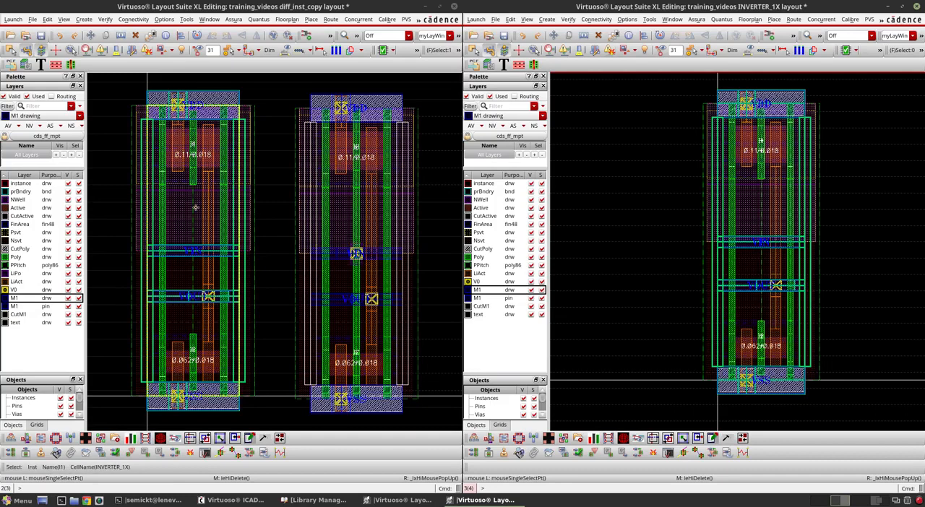
pyautogui.press('u')
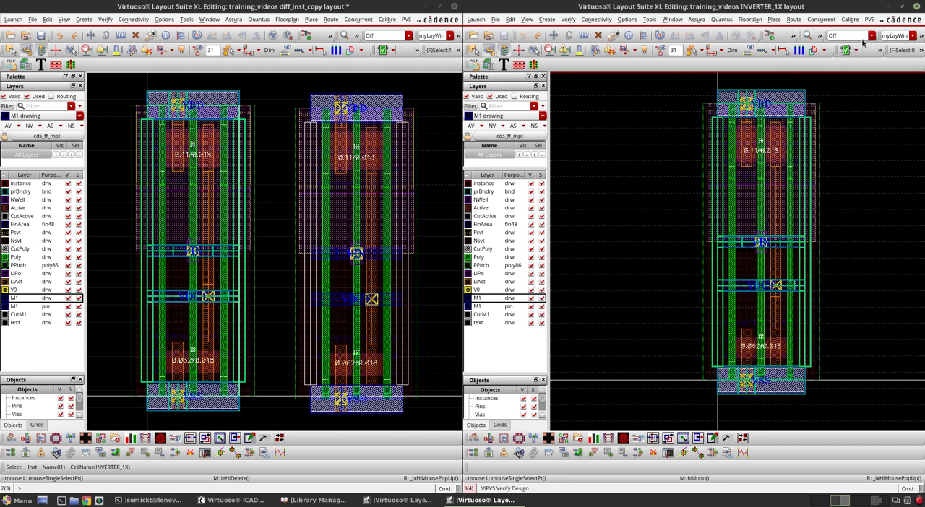
# Close the INVERTER_1X layout and maximize the diff_inst_copy layout window
pyautogui.click(916, 8)
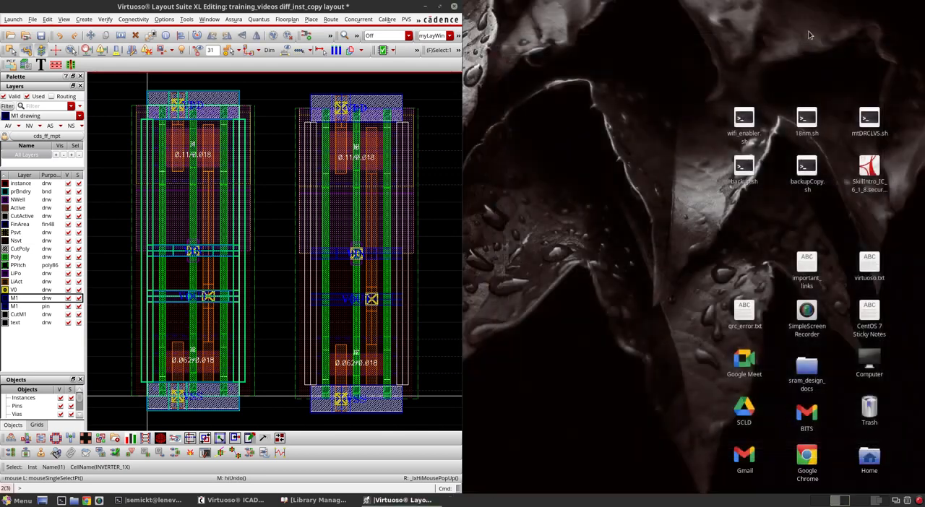
pyautogui.doubleClick(444, 8)
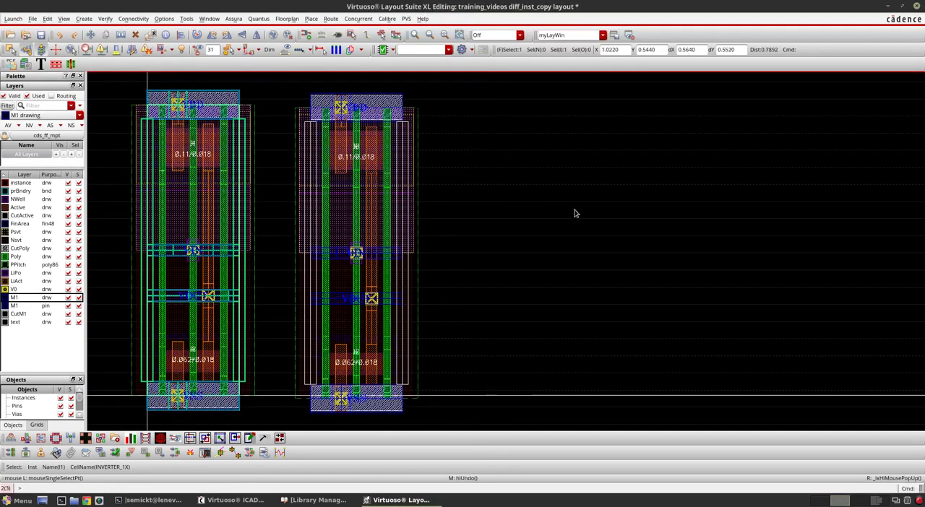
# Delete all shapes of the copied inverter beside the INVERTER_1X instance in diff_inst_copy
pyautogui.keyDown('ctrl'); pyautogui.scroll(-2, 552, 215); pyautogui.keyUp('ctrl')
pyautogui.keyDown('ctrl'); pyautogui.scroll(2, 479, 215); pyautogui.keyUp('ctrl')
pyautogui.moveTo(428, 96); pyautogui.dragTo(582, 432)
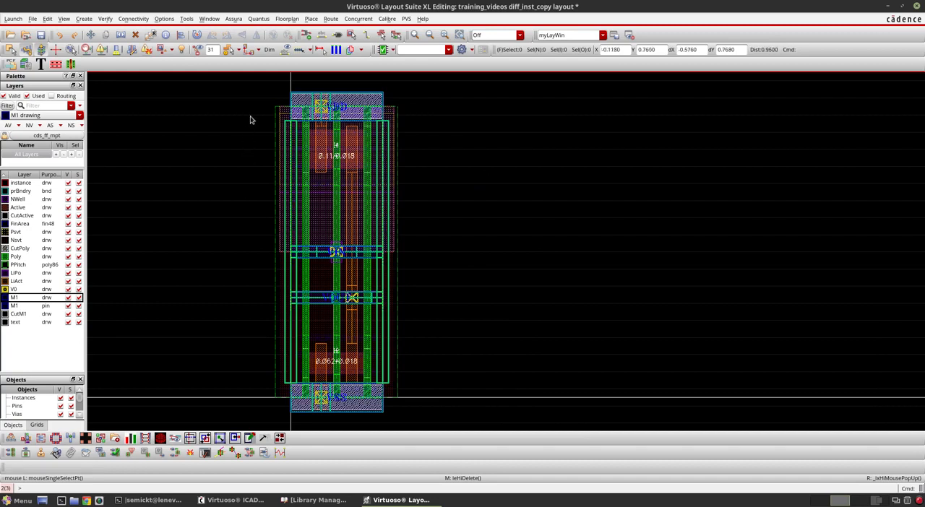
# Flatten the inverter instance in diff_inst_copy by one level, toggling the Pcells and Vias options and keeping pin geometries, detached blockages and labels preserved
pyautogui.moveTo(254, 77); pyautogui.dragTo(463, 457)
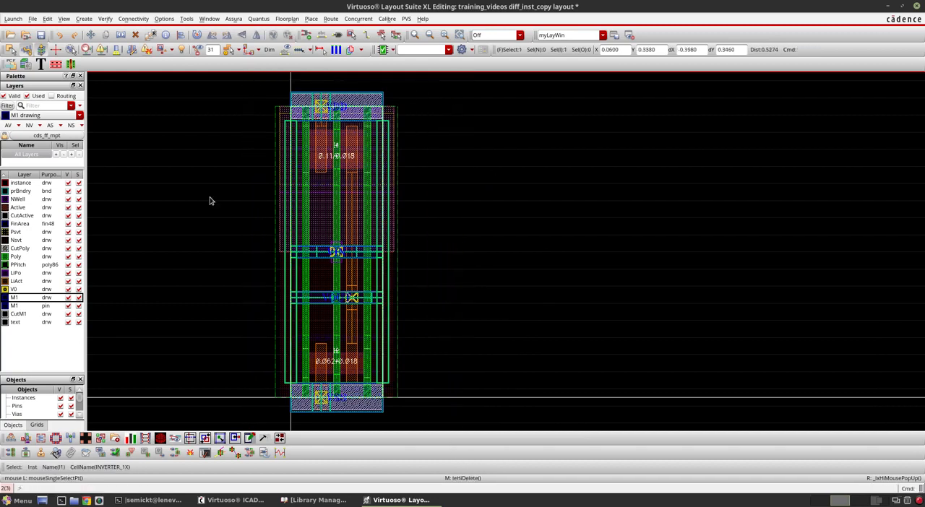
pyautogui.click(47, 18)
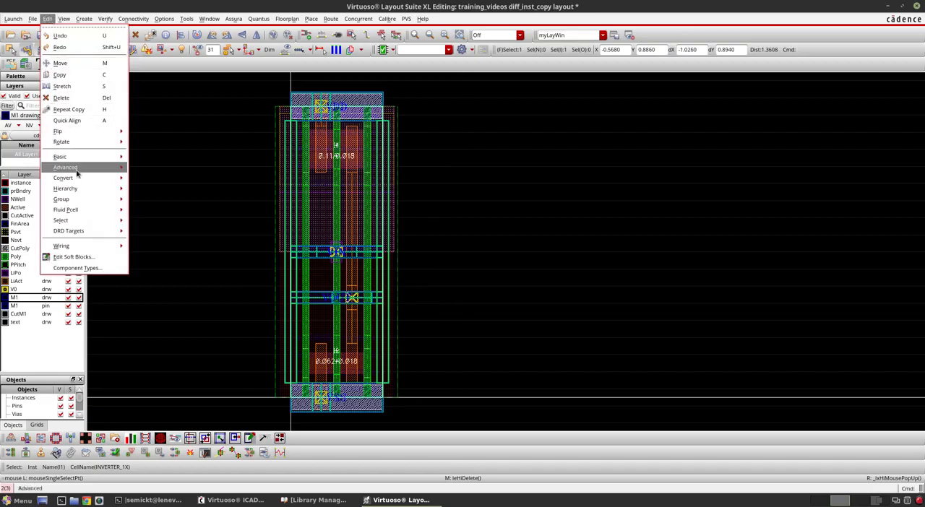
pyautogui.moveTo(80, 189)
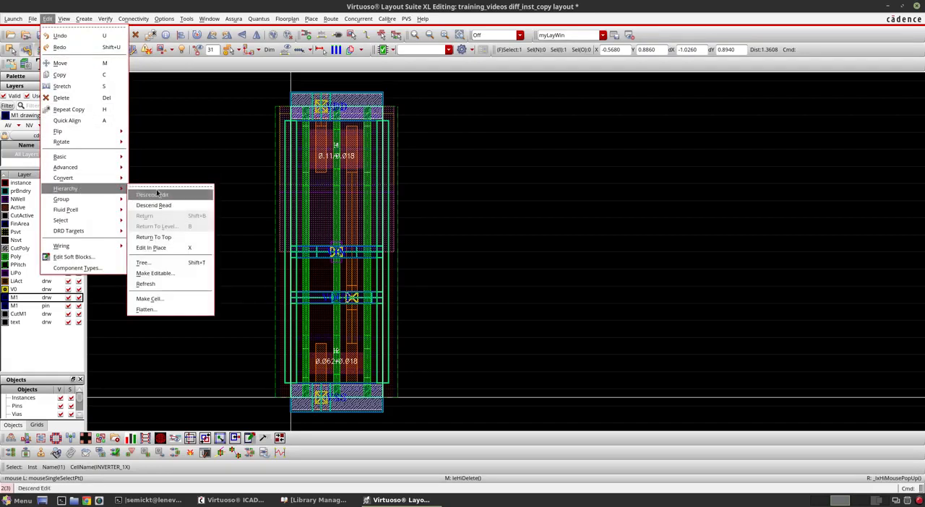
pyautogui.click(174, 310)
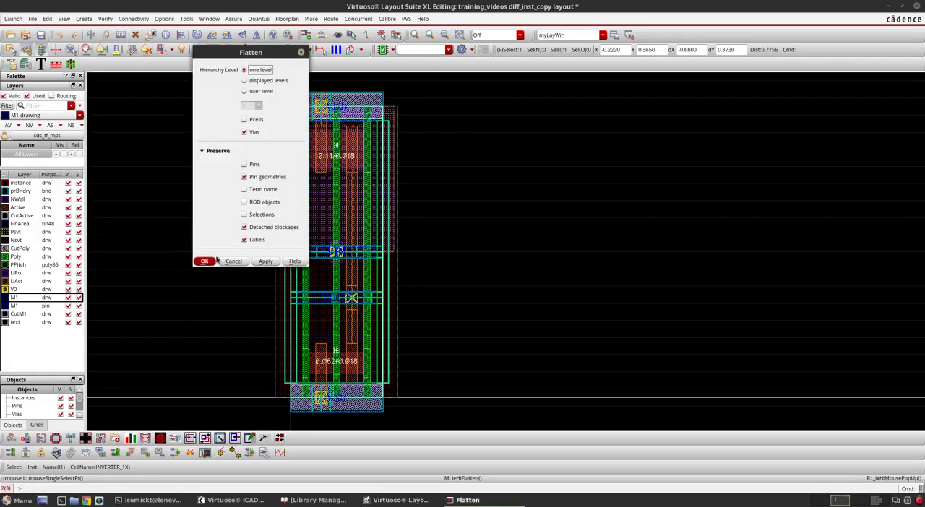
pyautogui.click(257, 121)
pyautogui.click(253, 134)
pyautogui.click(205, 261)
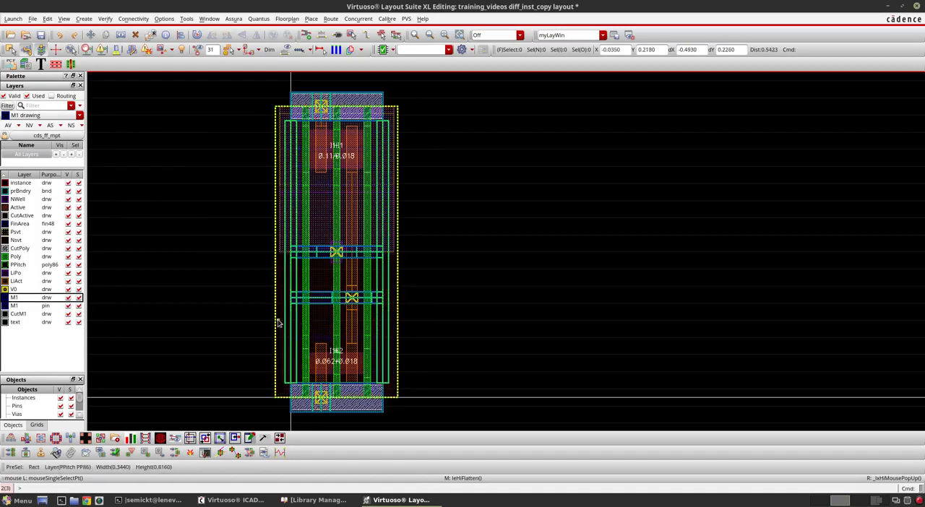
# Examine the flattened inverter's poly paths, supply rails, transistors and boundary up close to check which objects are individually selectable, then fit the whole design
pyautogui.scroll(3, 283, 340)
pyautogui.scroll(2, 367, 269)
pyautogui.scroll(-2, 372, 271)
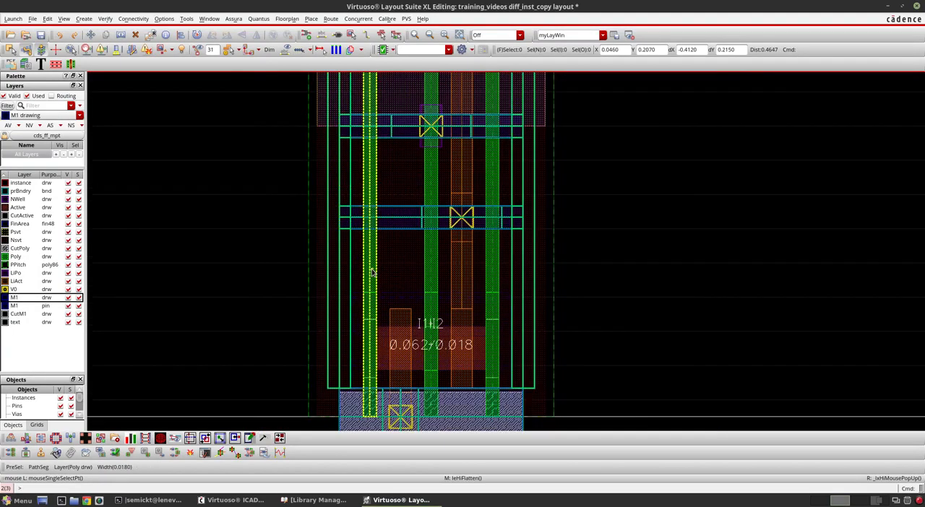
pyautogui.scroll(-2, 372, 271)
pyautogui.scroll(2, 361, 351)
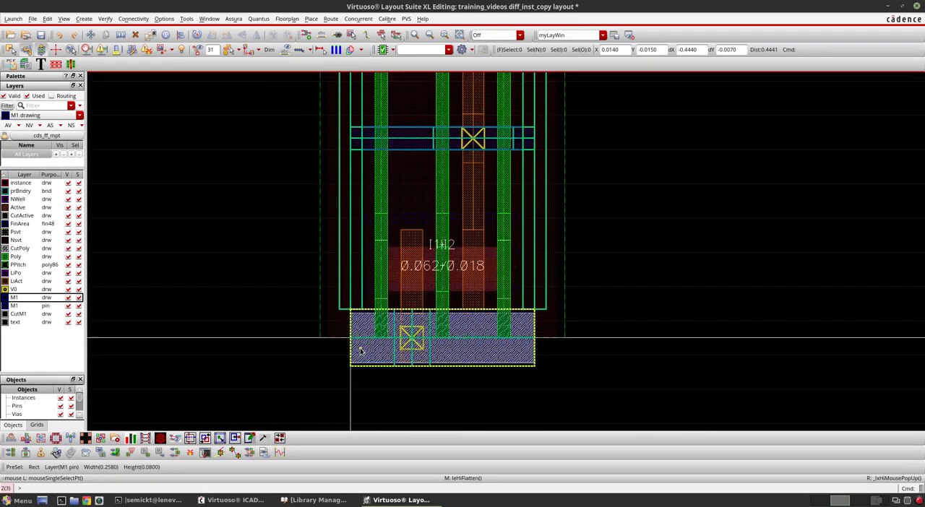
pyautogui.scroll(-2, 302, 365)
pyautogui.scroll(-2, 335, 372)
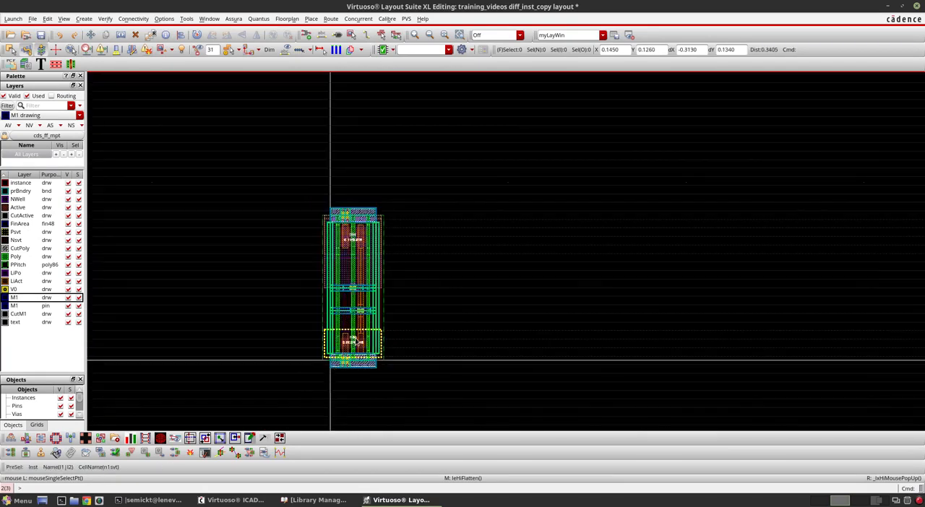
pyautogui.scroll(2, 354, 339)
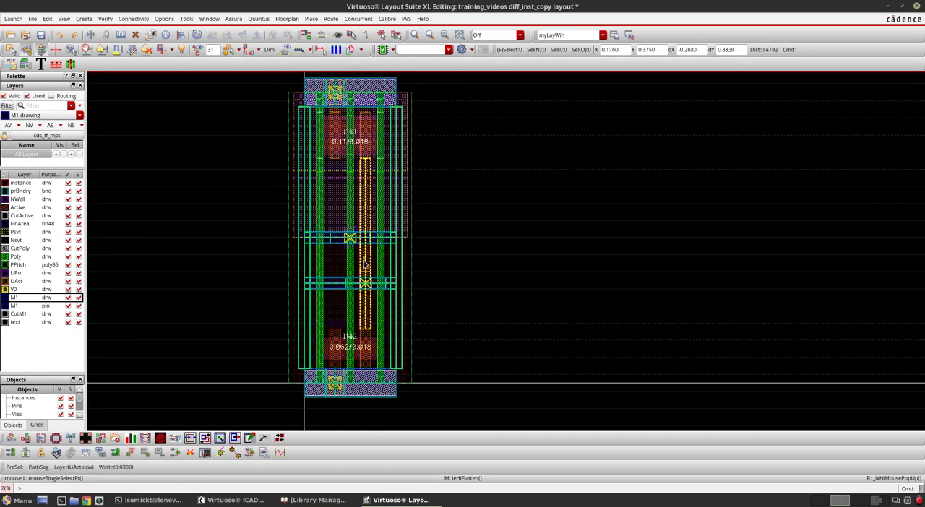
pyautogui.scroll(-2, 328, 289)
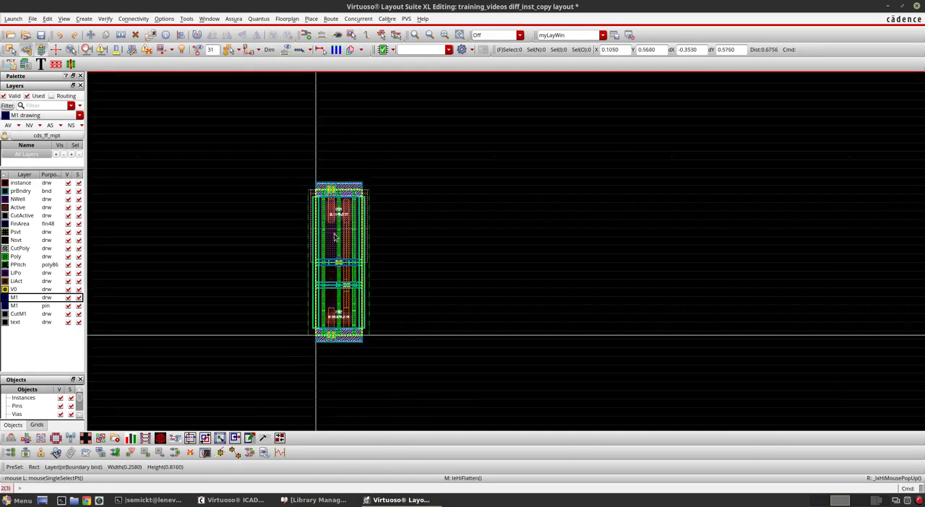
pyautogui.scroll(2, 295, 212)
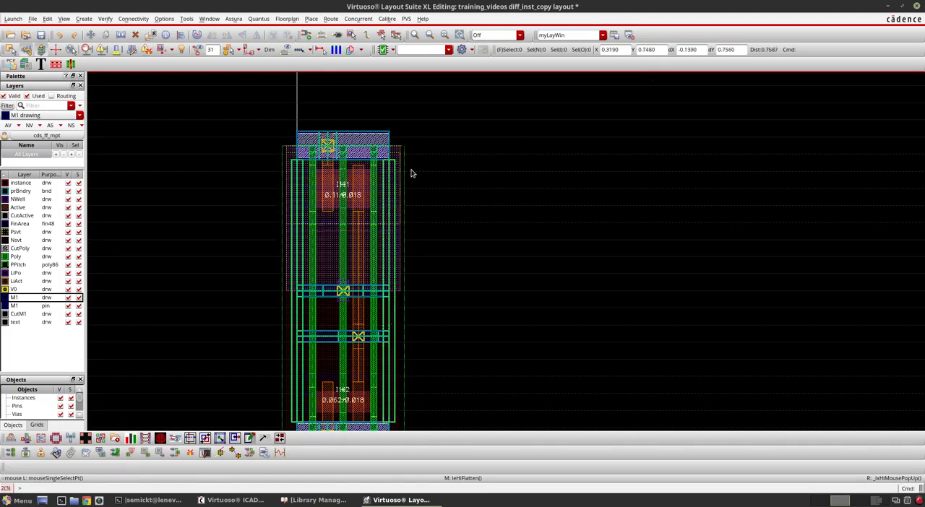
pyautogui.press('f')
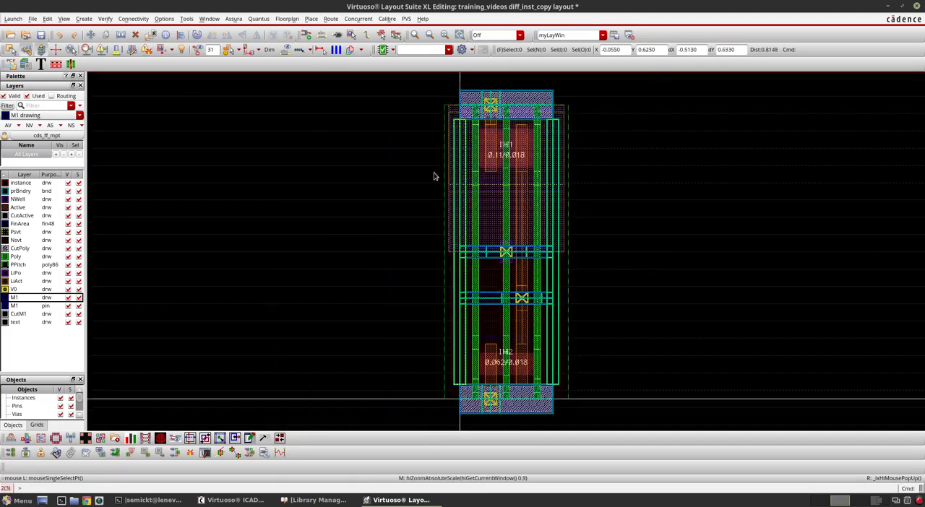